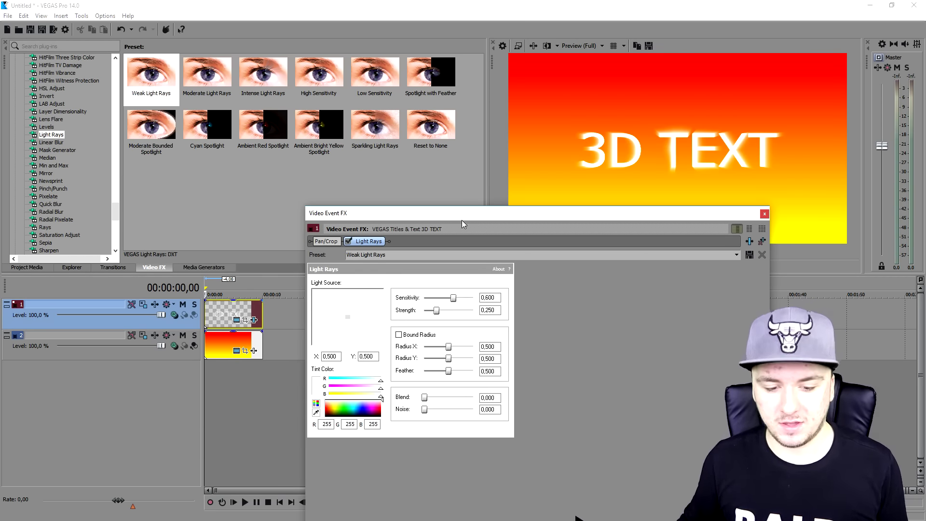
# Move the Light Rays settings window aside and set its tint colour to black (R, G, B 0).
pyautogui.moveTo(450, 215); pyautogui.dragTo(502, 204)
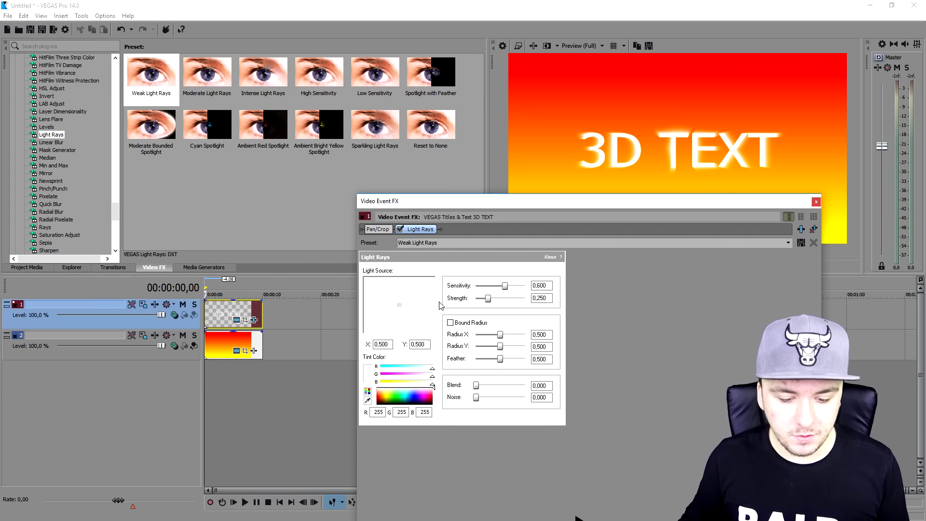
pyautogui.click(386, 395)
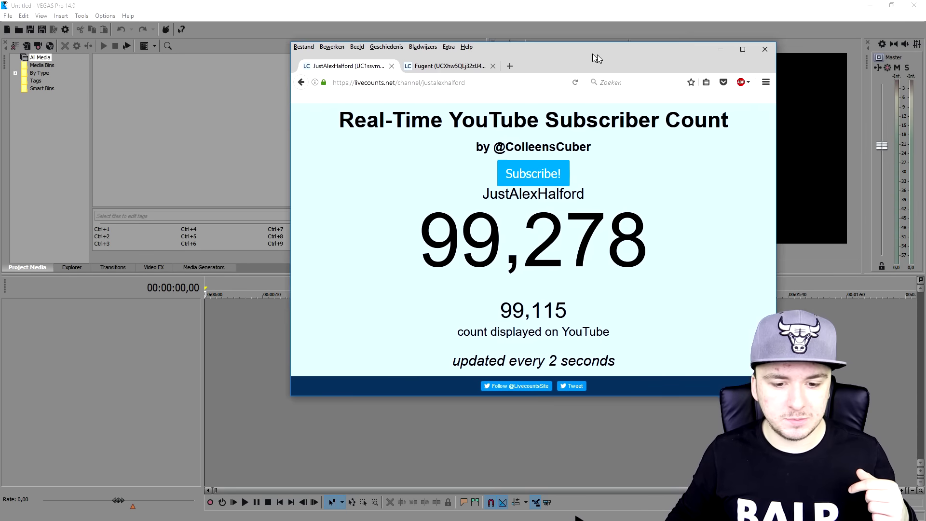
pyautogui.moveTo(598, 51); pyautogui.dragTo(488, 74)
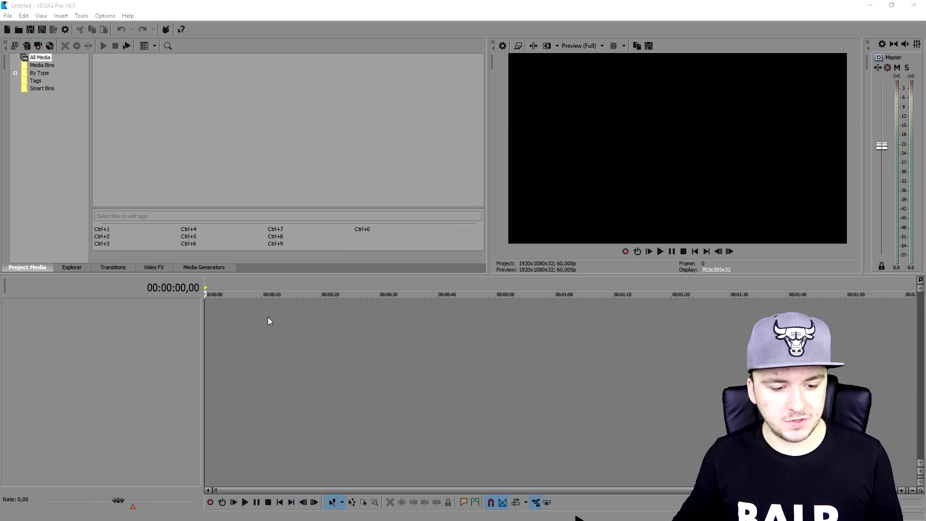
# Insert an empty video track and list the Color Gradient presets under Media Generators.
pyautogui.rightClick(249, 321)
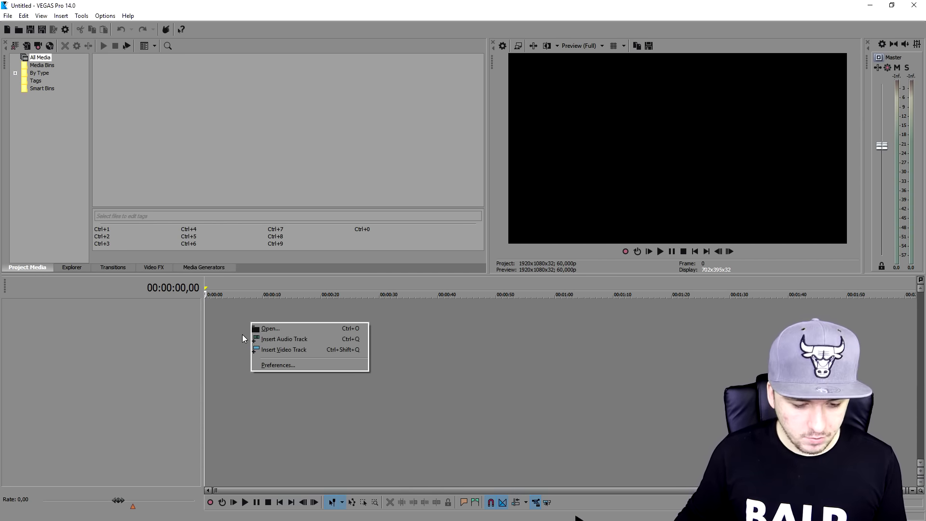
pyautogui.click(320, 352)
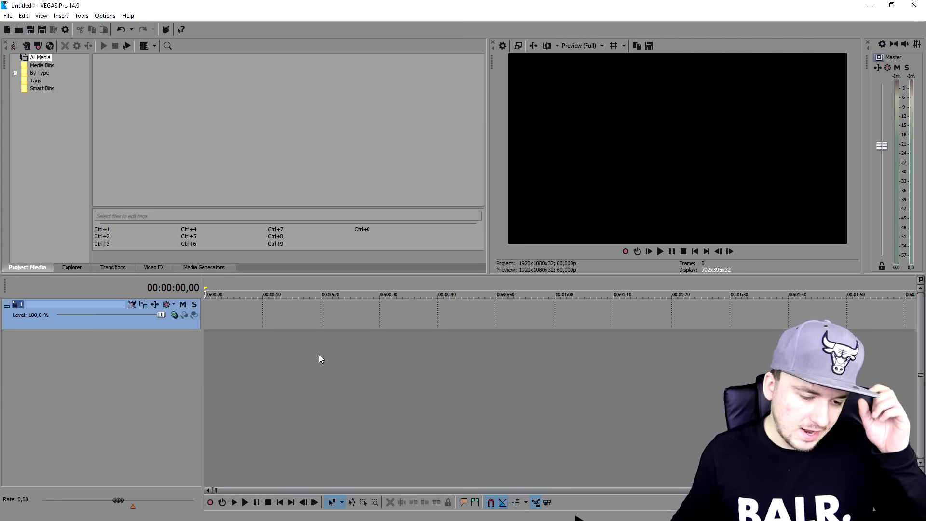
pyautogui.click(222, 268)
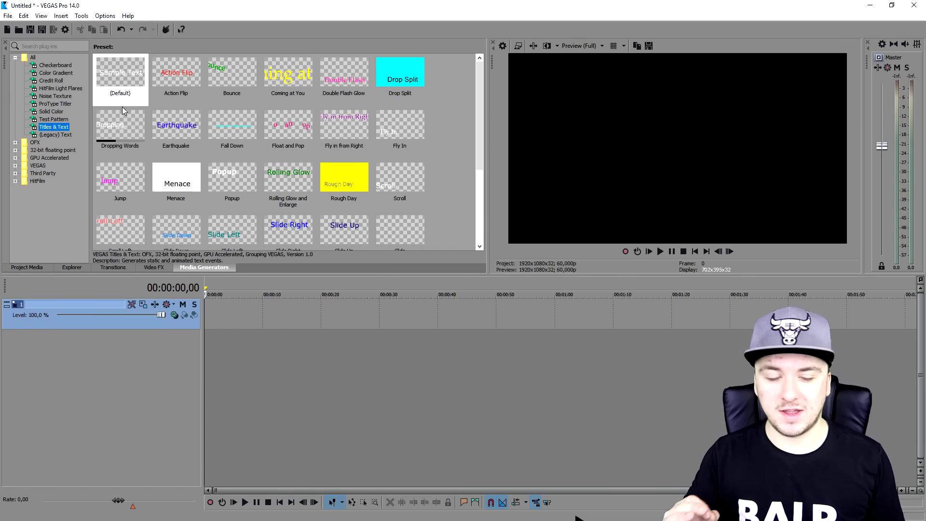
pyautogui.click(59, 73)
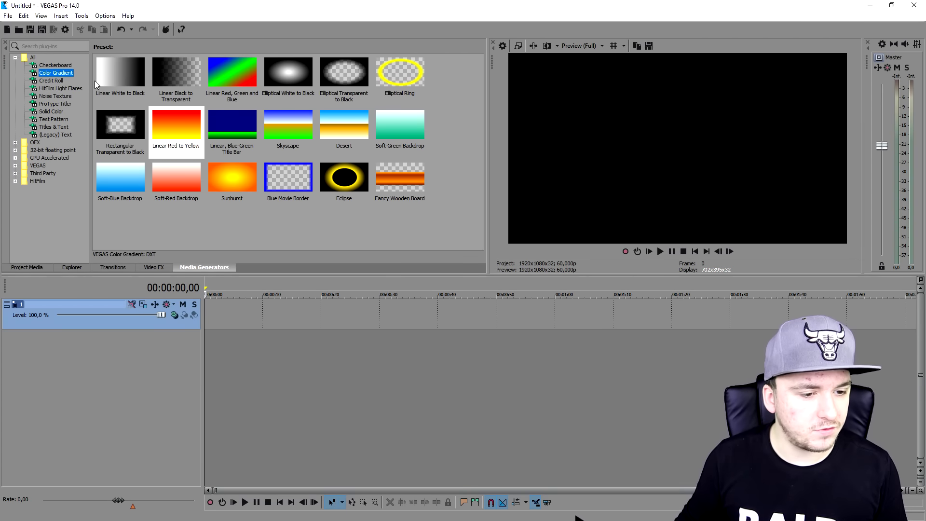
# Add a Linear Red to Yellow gradient event, then a default title reading '3D TEXT' above it.
pyautogui.moveTo(190, 155); pyautogui.dragTo(217, 319)
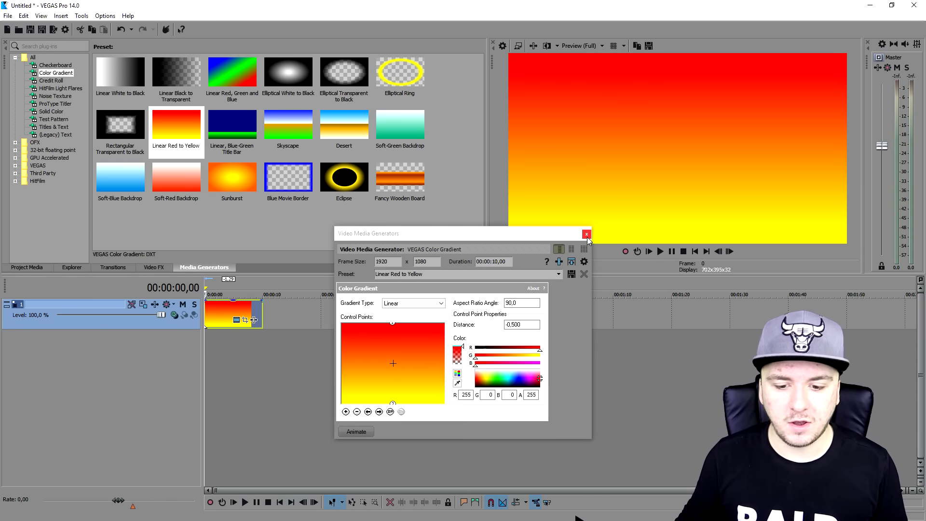
pyautogui.click(587, 235)
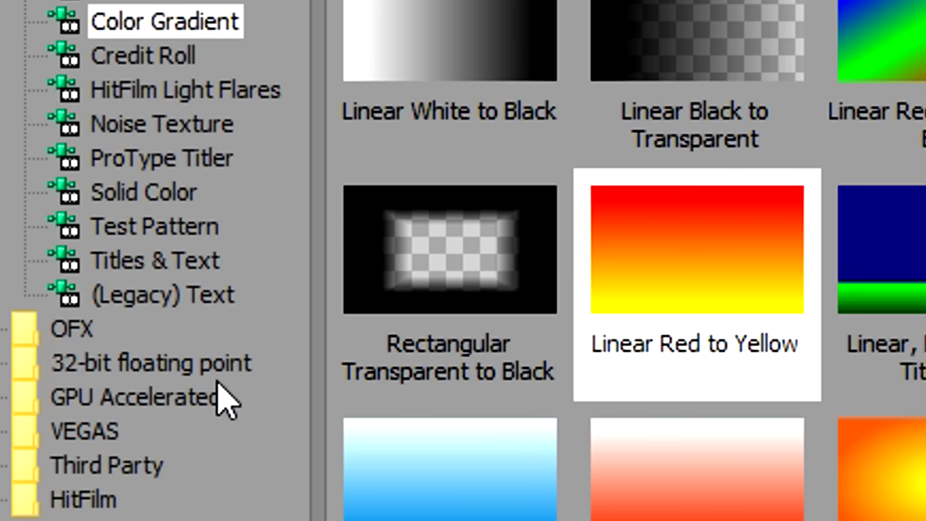
pyautogui.click(130, 259)
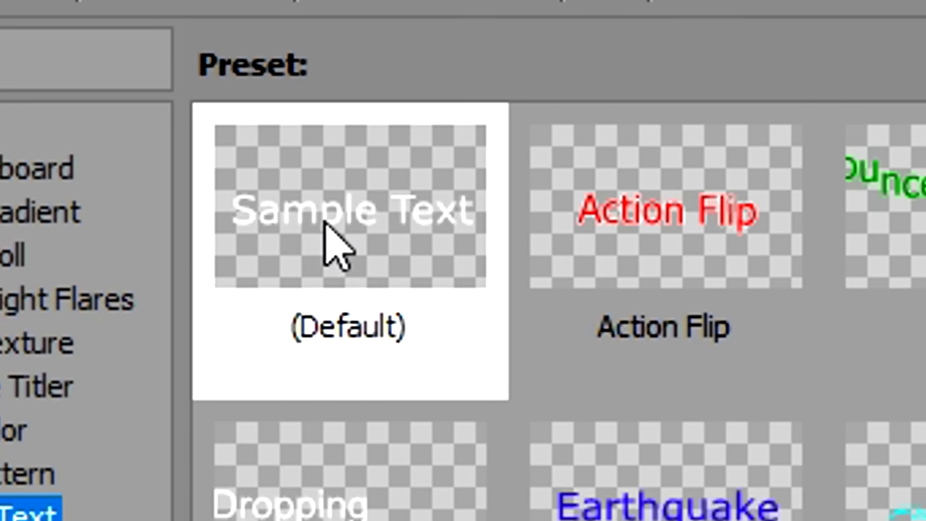
pyautogui.moveTo(338, 246); pyautogui.dragTo(249, 302)
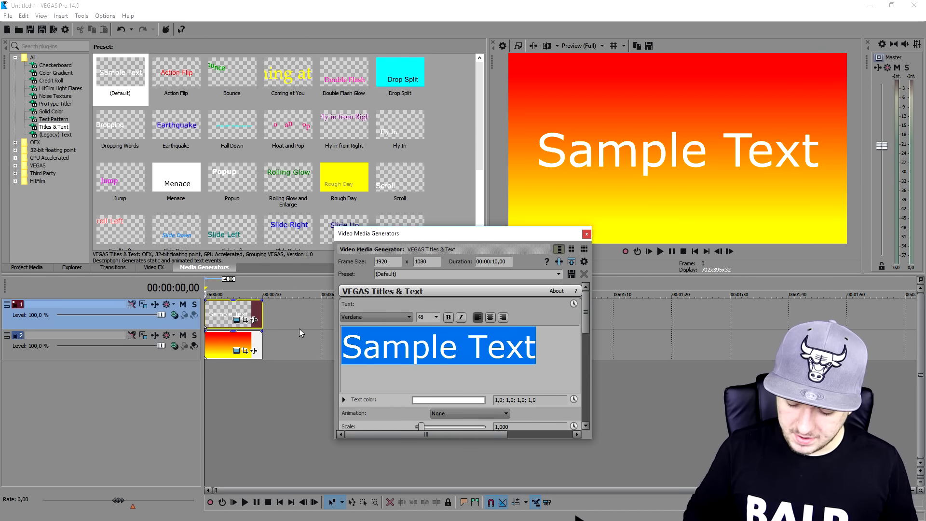
pyautogui.write('3D TEXT')
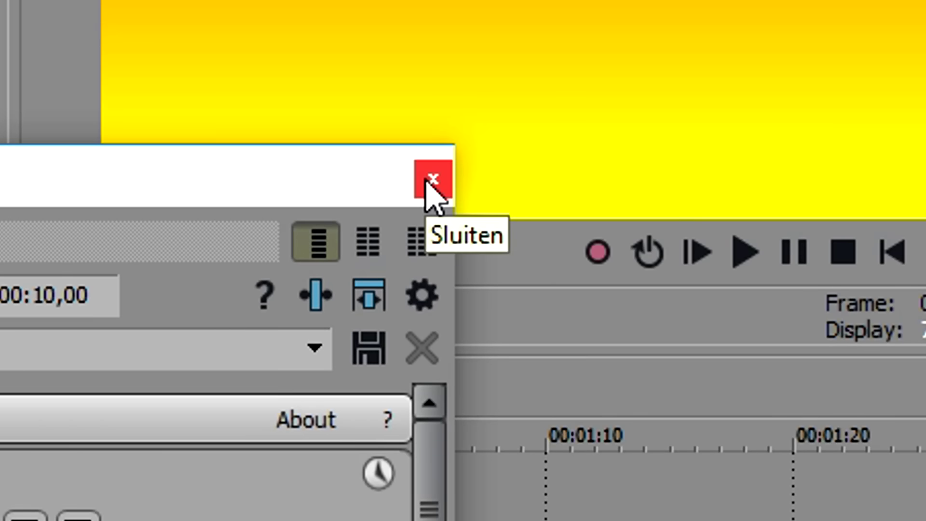
pyautogui.click(433, 180)
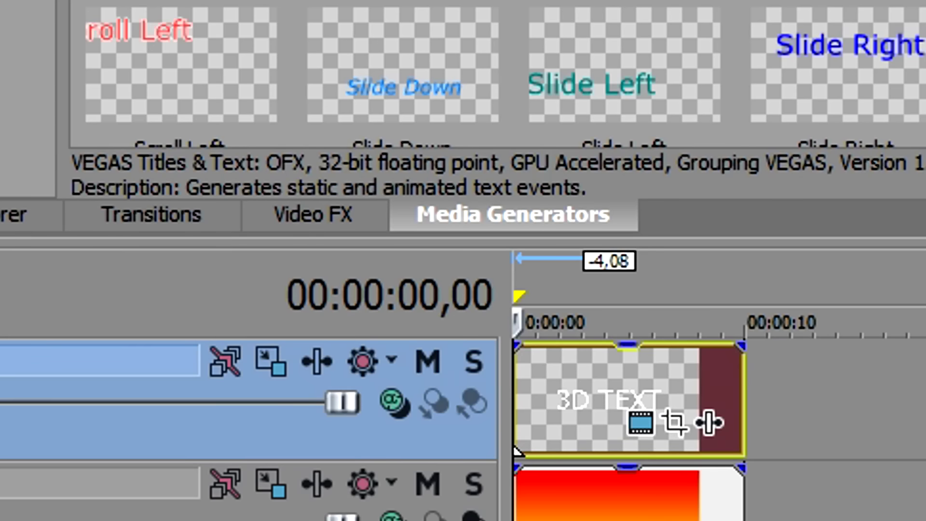
# Apply Light Rays with the Weak Light Rays preset to the 3D TEXT event.
pyautogui.click(319, 218)
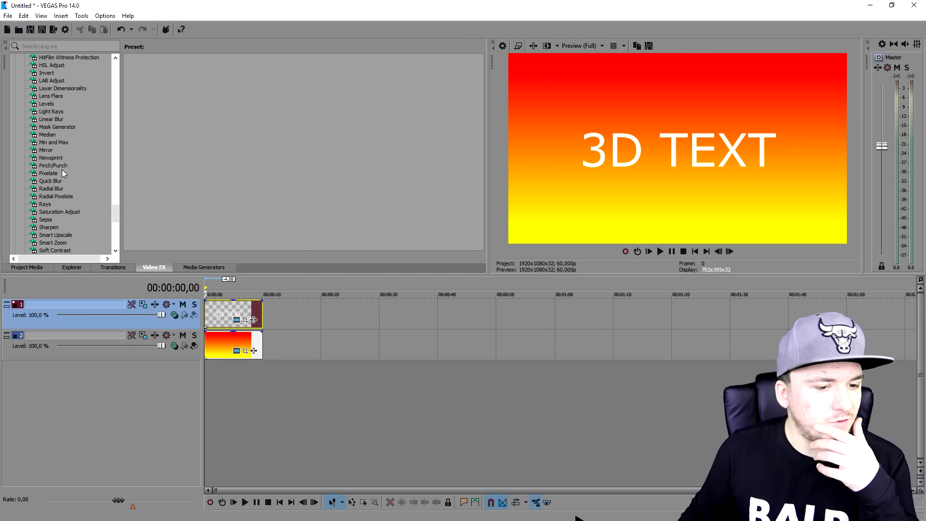
pyautogui.scroll(-2, 62, 173)
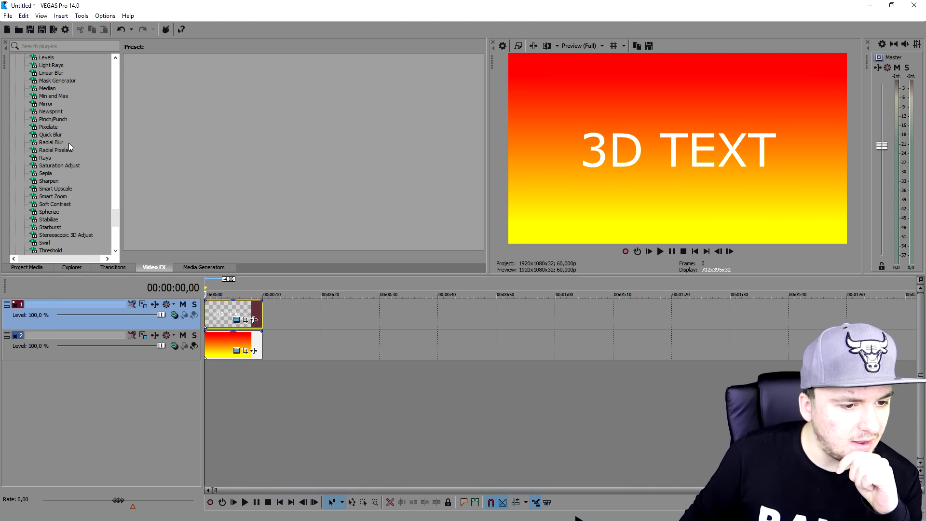
pyautogui.scroll(3, 68, 142)
pyautogui.click(52, 135)
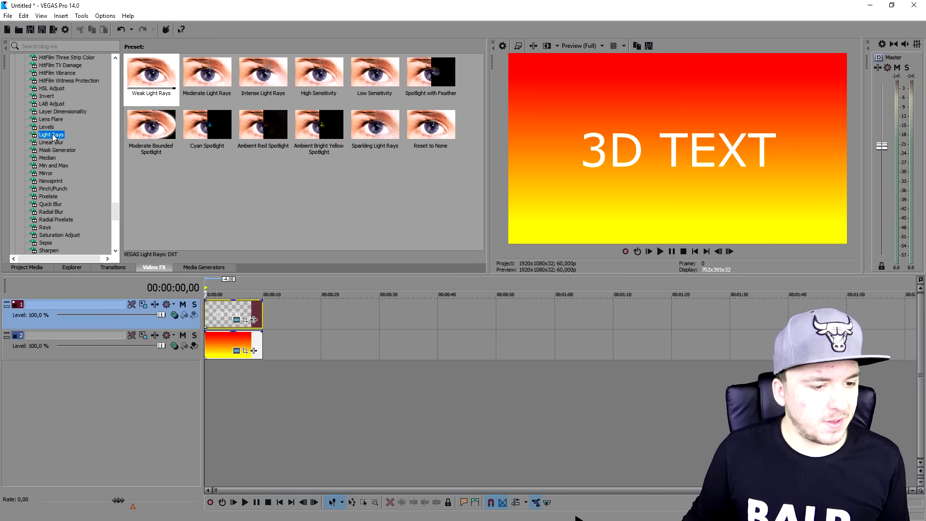
pyautogui.moveTo(54, 138); pyautogui.dragTo(237, 317)
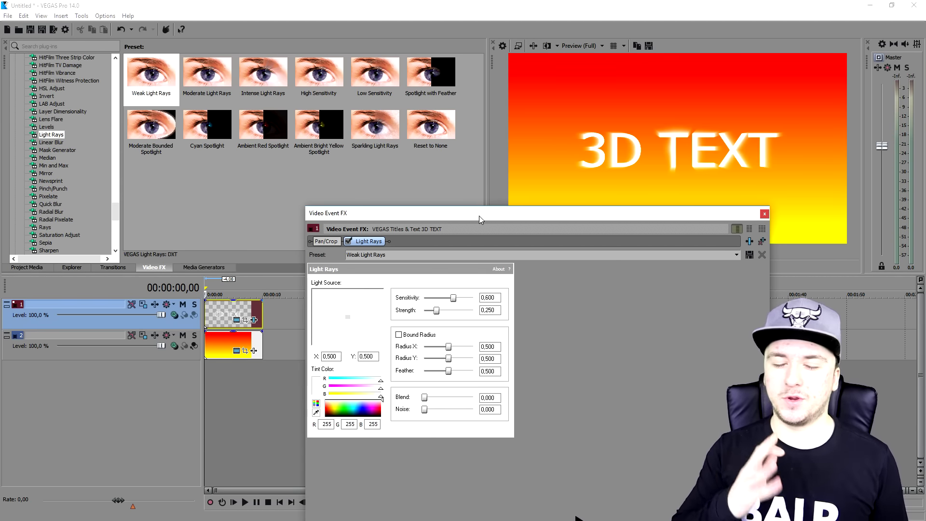
pyautogui.moveTo(479, 216); pyautogui.dragTo(503, 207)
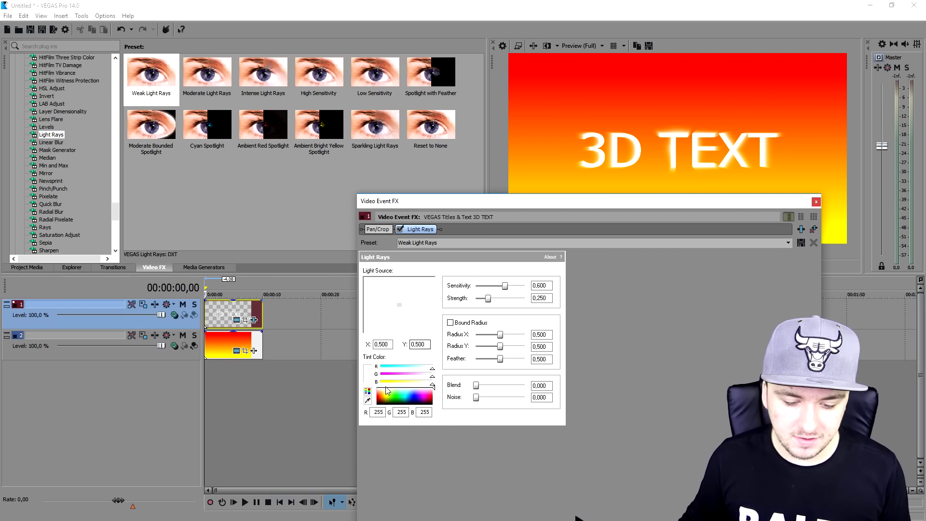
# Set the Light Rays tint to black, Sensitivity to 0,563, and Strength and Radius Y to maximum.
pyautogui.moveTo(385, 396); pyautogui.dragTo(372, 420)
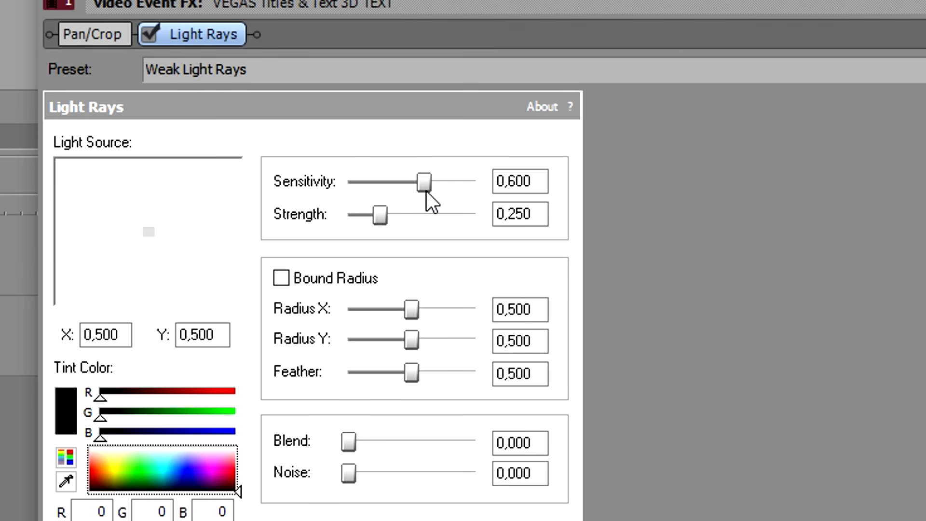
pyautogui.moveTo(505, 288); pyautogui.dragTo(504, 288)
pyautogui.moveTo(381, 215); pyautogui.dragTo(604, 230)
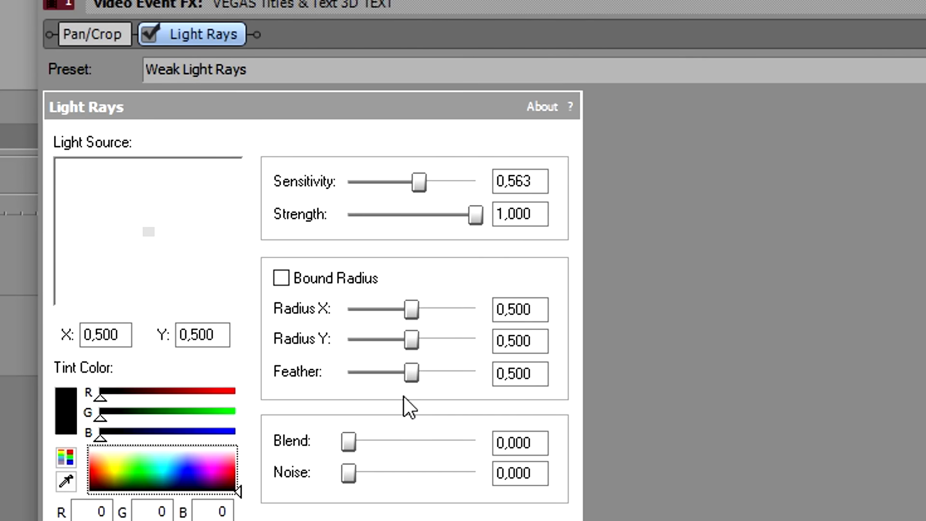
pyautogui.moveTo(411, 339); pyautogui.dragTo(530, 341)
# Raise Radius X, Feather and Blend each to 1,000.
pyautogui.doubleClick(516, 316)
pyautogui.write('0')
pyautogui.press('Return')
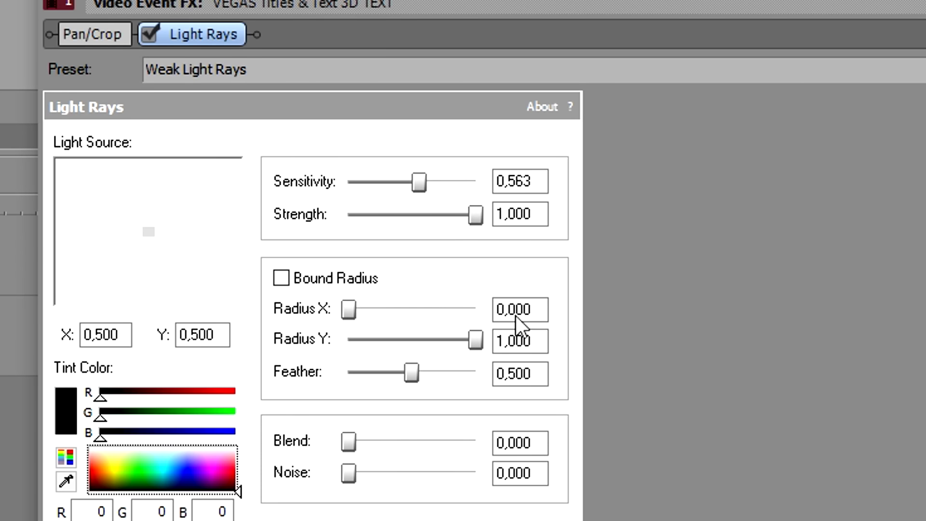
pyautogui.moveTo(350, 310); pyautogui.dragTo(508, 316)
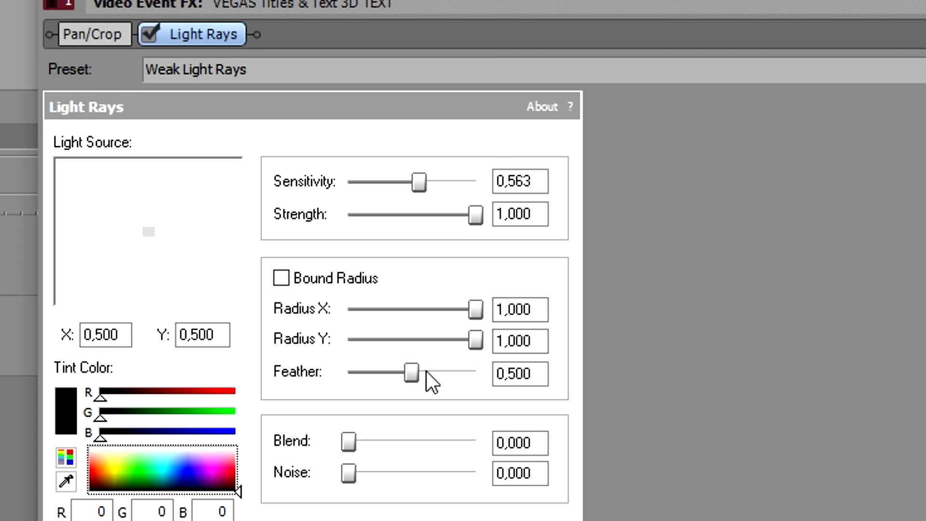
pyautogui.moveTo(427, 370); pyautogui.dragTo(477, 372)
pyautogui.moveTo(351, 446); pyautogui.dragTo(406, 444)
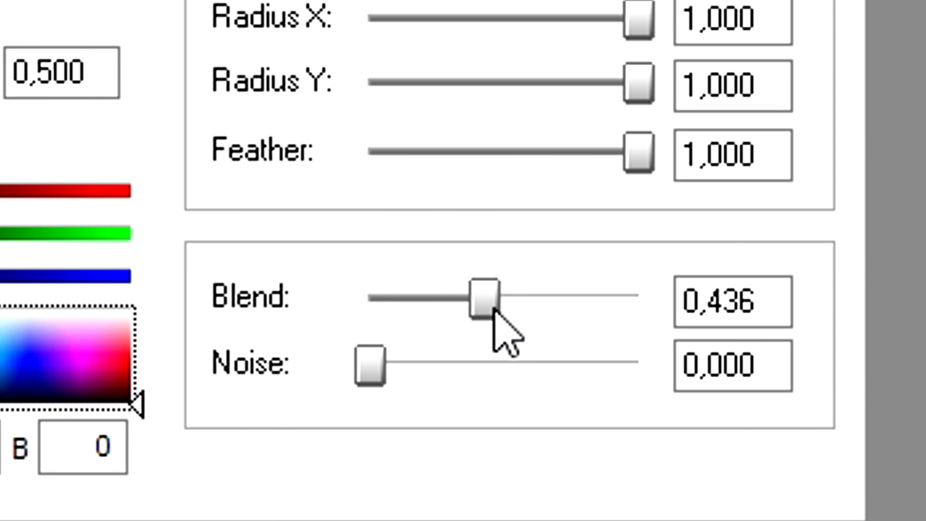
pyautogui.moveTo(497, 312); pyautogui.dragTo(658, 310)
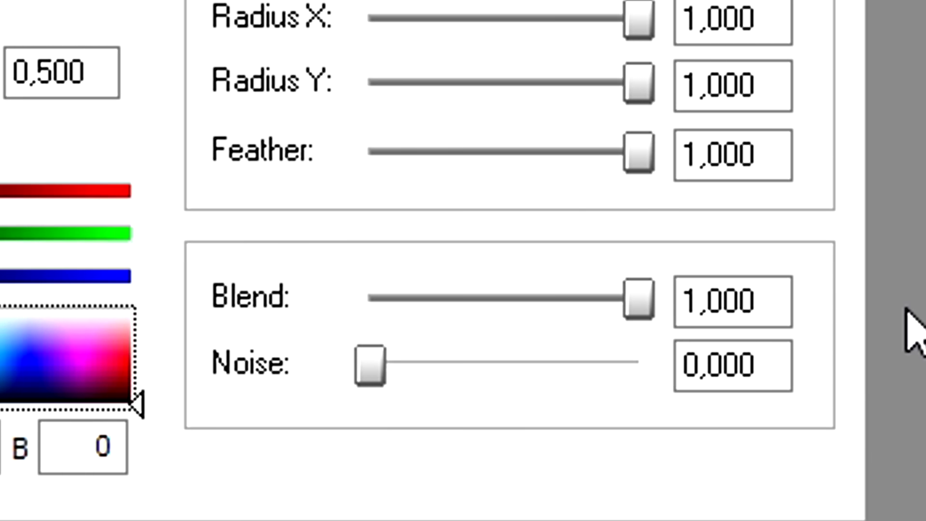
pyautogui.click(372, 366)
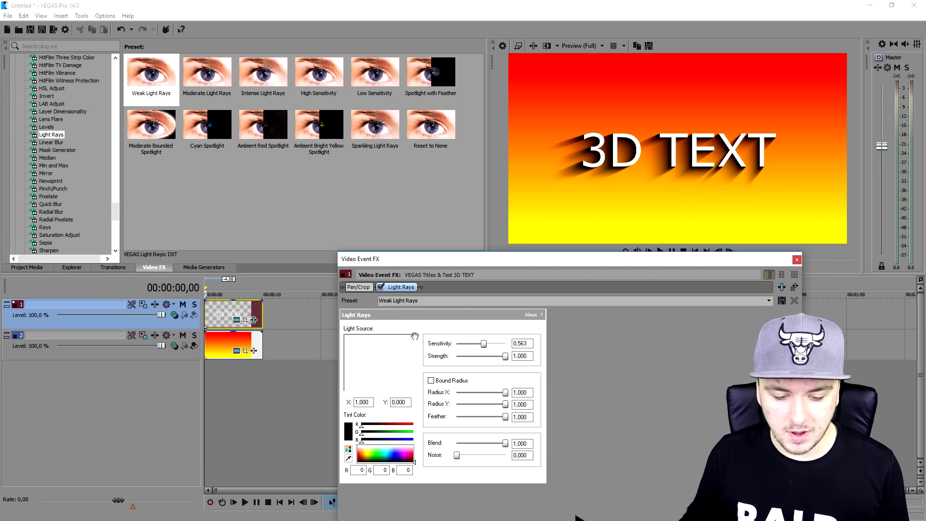
# Move the light source to X 1,000, Y 0,000 and try cyan, purple and olive ray tints.
pyautogui.moveTo(381, 346)
pyautogui.mouseDown()
pyautogui.moveTo(347, 336)
pyautogui.moveTo(437, 338)
pyautogui.mouseUp()
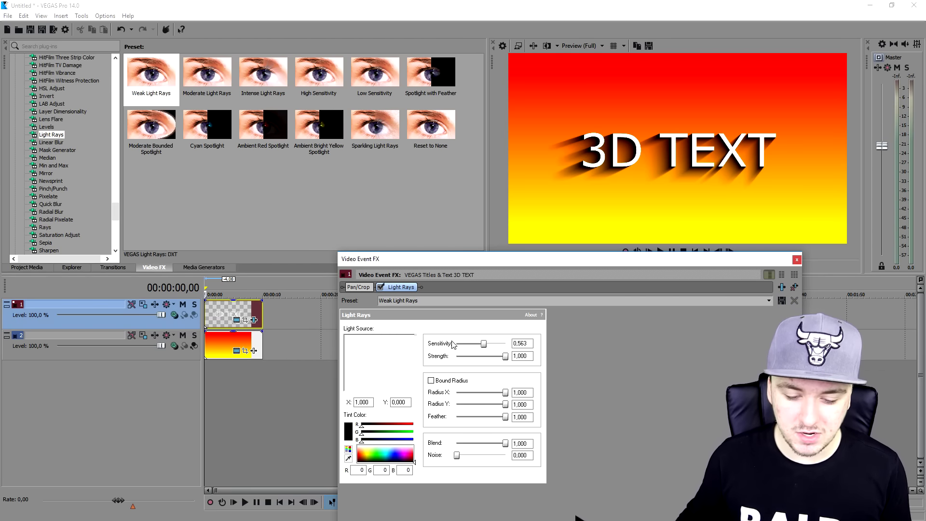
pyautogui.moveTo(372, 456); pyautogui.dragTo(385, 454)
pyautogui.moveTo(392, 394); pyautogui.dragTo(448, 390)
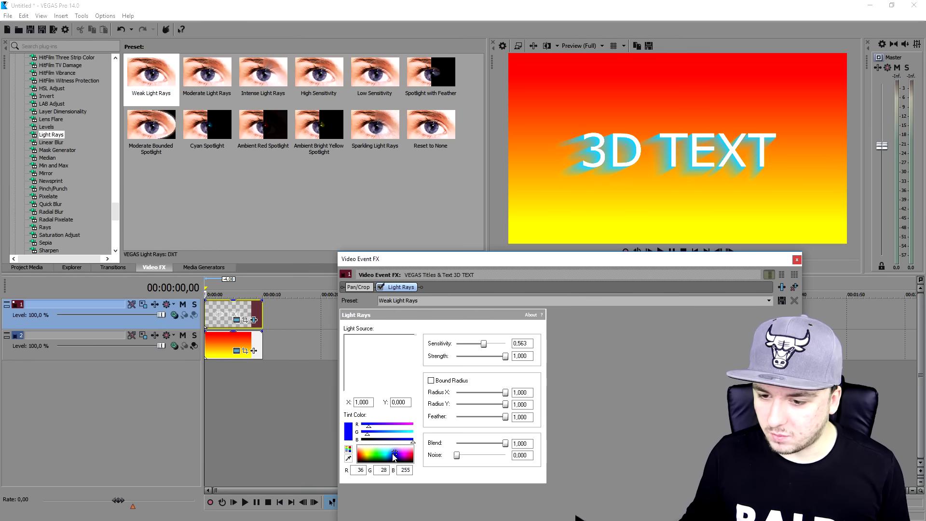
pyautogui.moveTo(393, 457); pyautogui.dragTo(397, 457)
pyautogui.moveTo(396, 457); pyautogui.dragTo(345, 474)
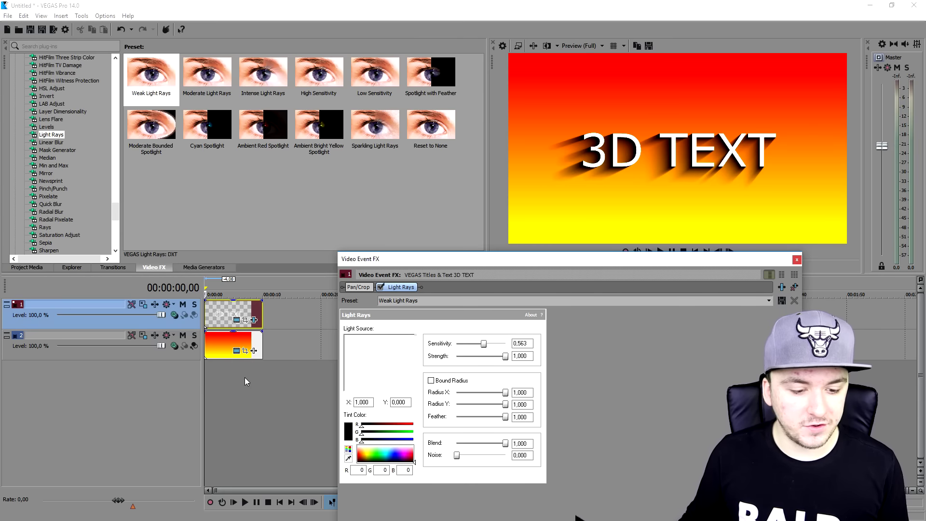
# Open the 3D TEXT title's text settings, try pink text colours, then return the text to pure white.
pyautogui.click(236, 320)
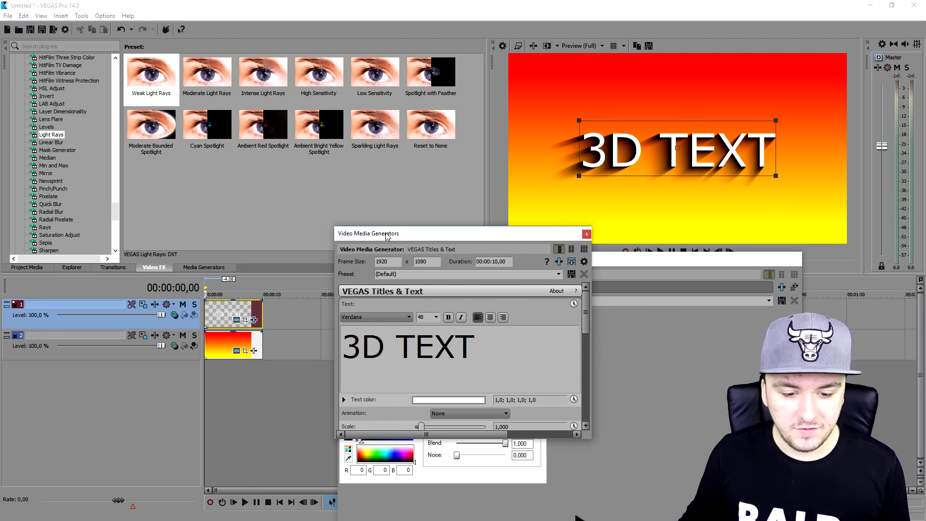
pyautogui.click(448, 399)
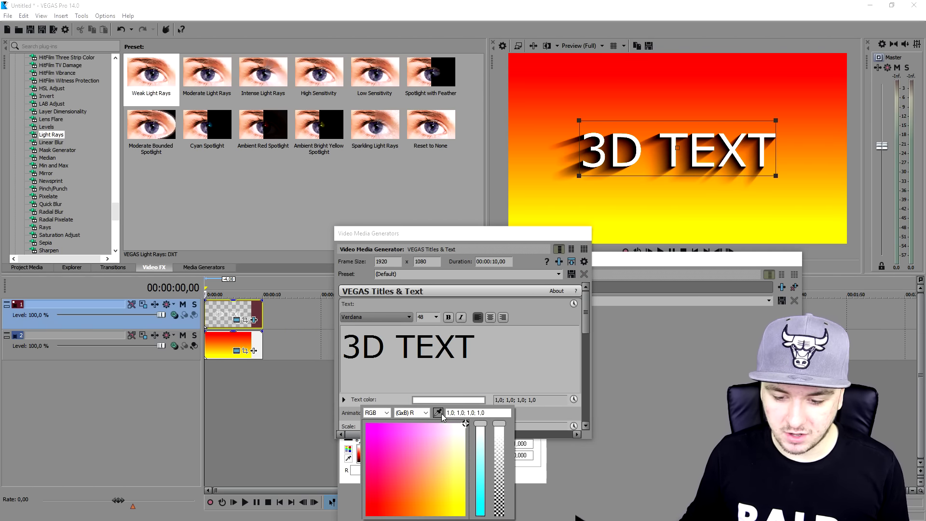
pyautogui.click(424, 451)
pyautogui.click(412, 467)
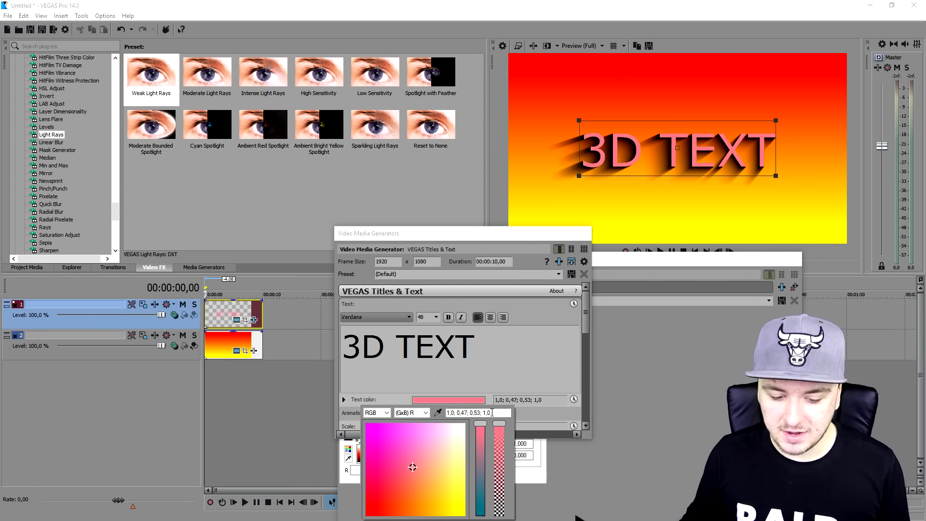
pyautogui.click(453, 429)
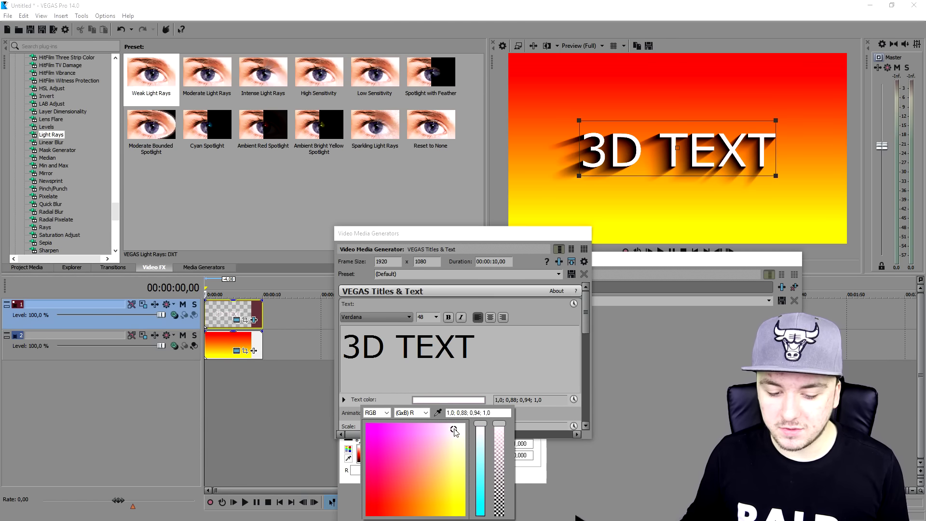
pyautogui.moveTo(455, 432); pyautogui.dragTo(466, 423)
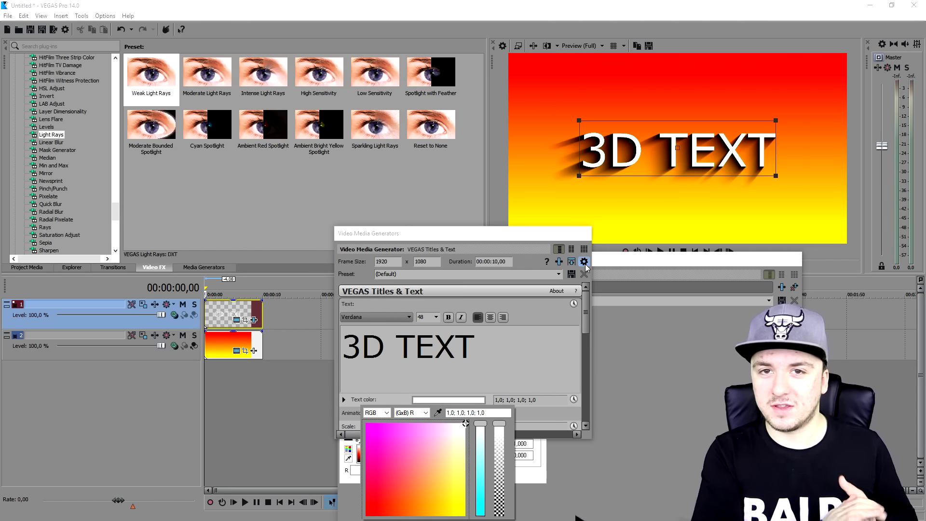